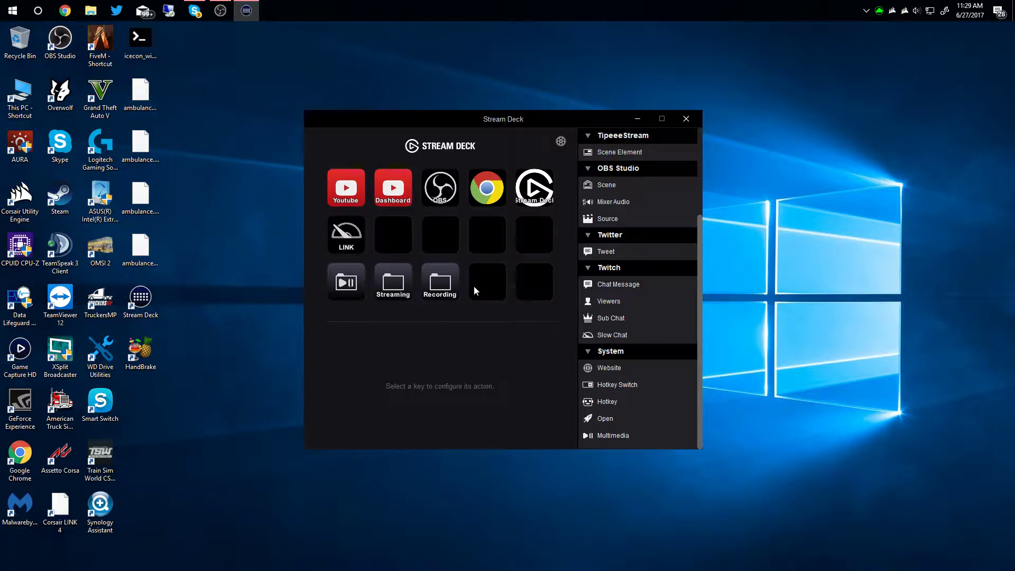
Open the media folder to browse its keys, then return to the main key grid
click(347, 286)
right_click(346, 284)
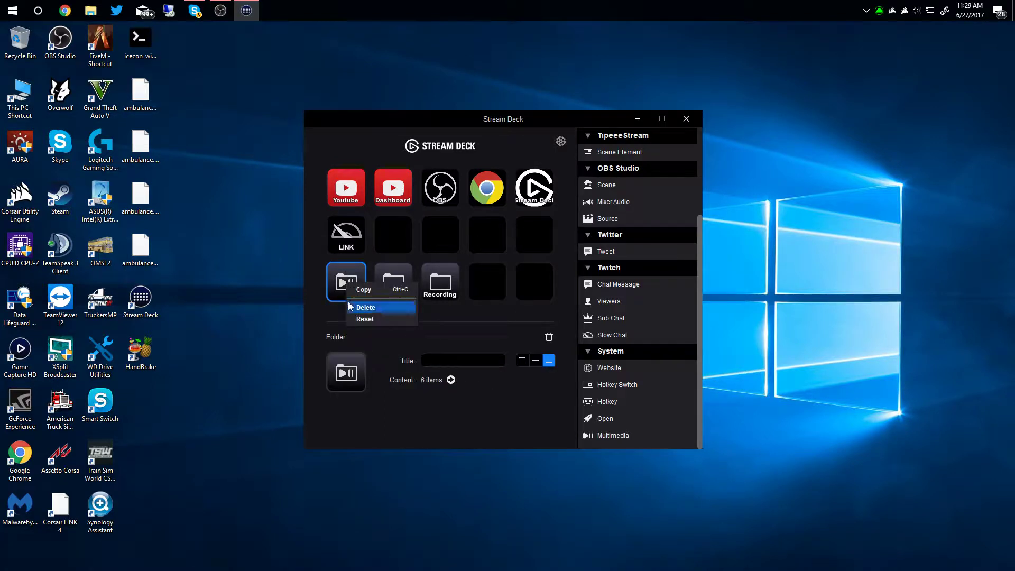
click(327, 319)
double_click(345, 281)
click(338, 185)
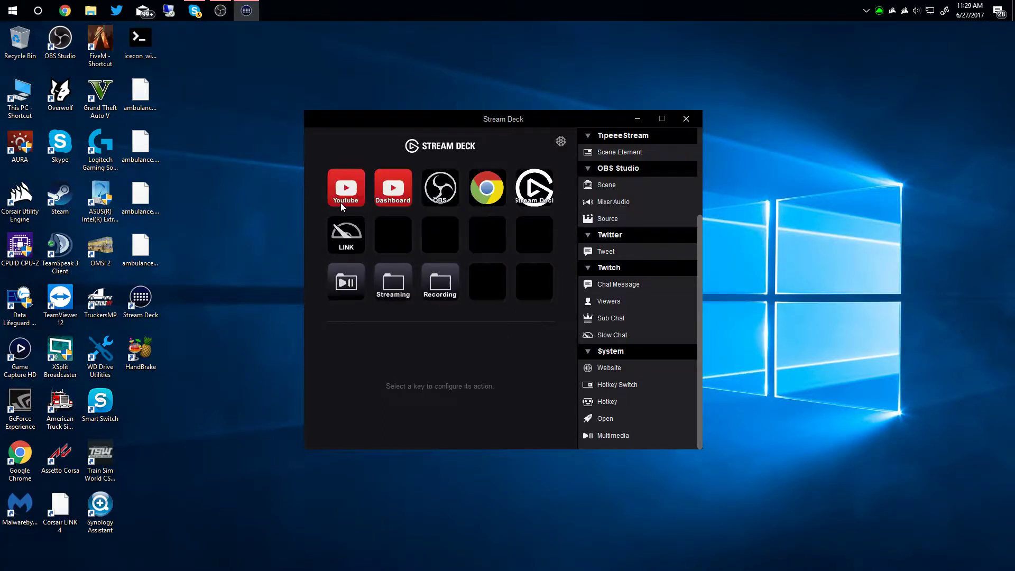
double_click(352, 284)
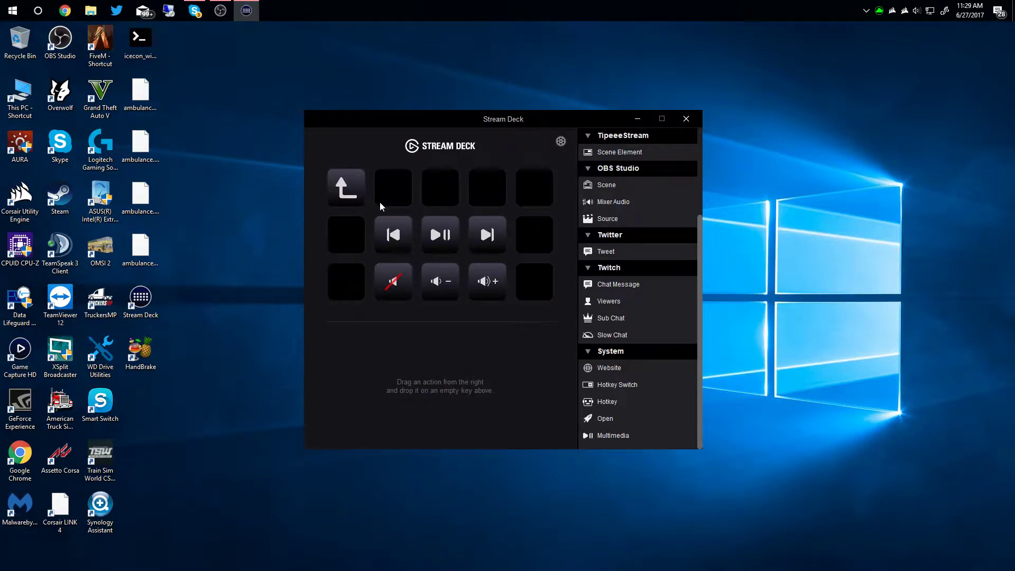
click(341, 192)
double_click(341, 191)
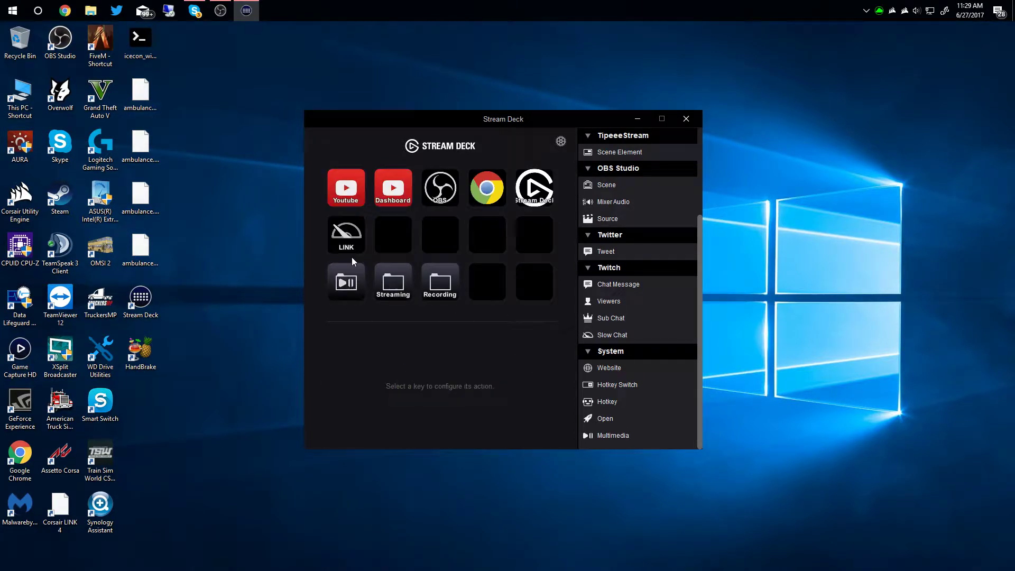
Select the media folder key and bring up its icon options in the Folder panel
click(365, 287)
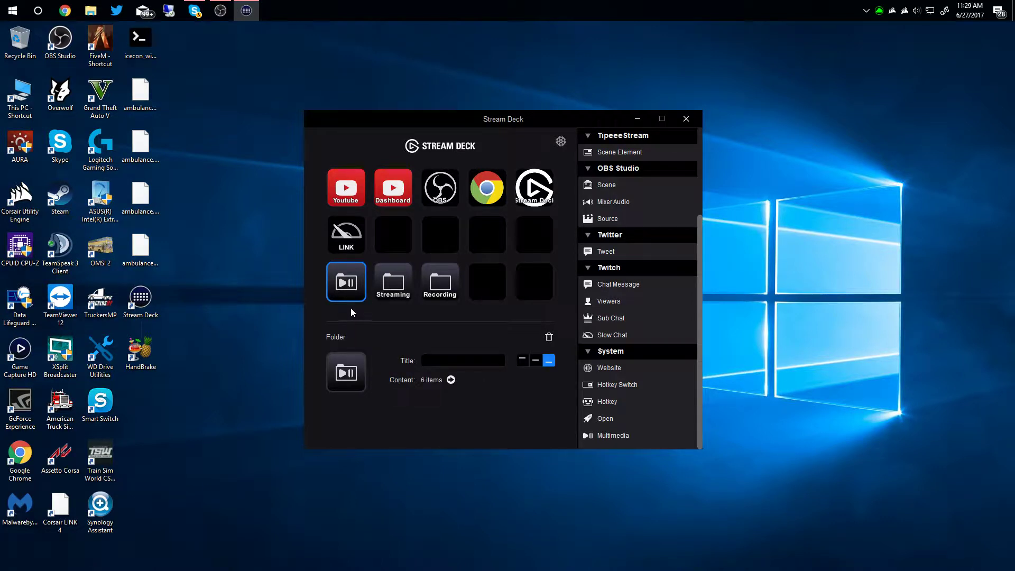
click(450, 380)
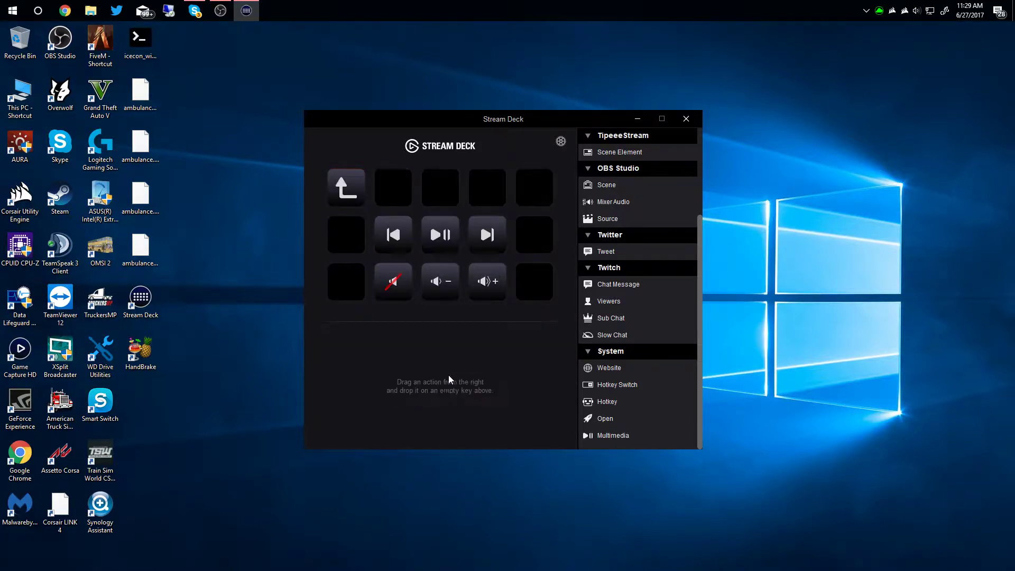
click(351, 191)
click(344, 288)
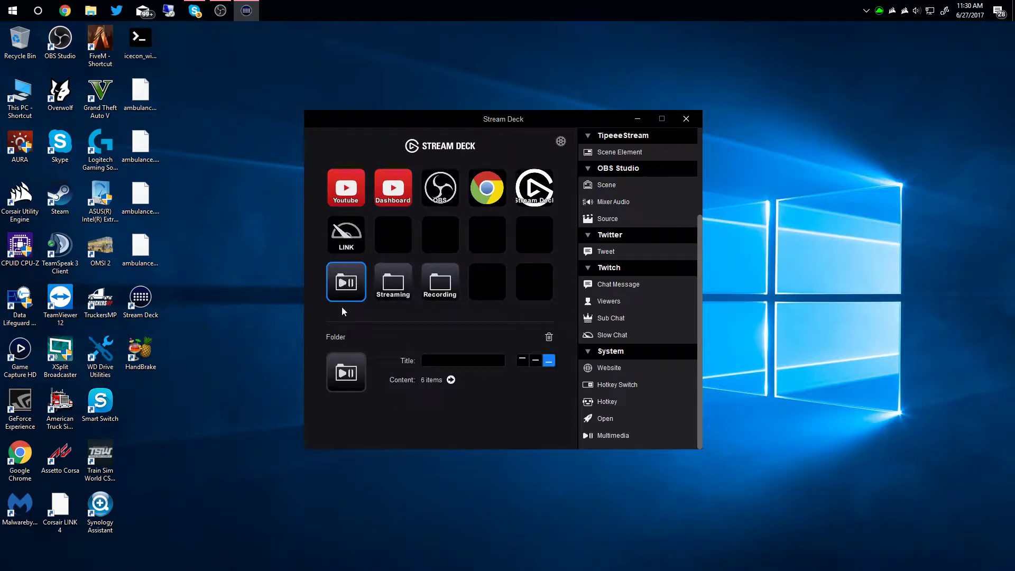
click(342, 375)
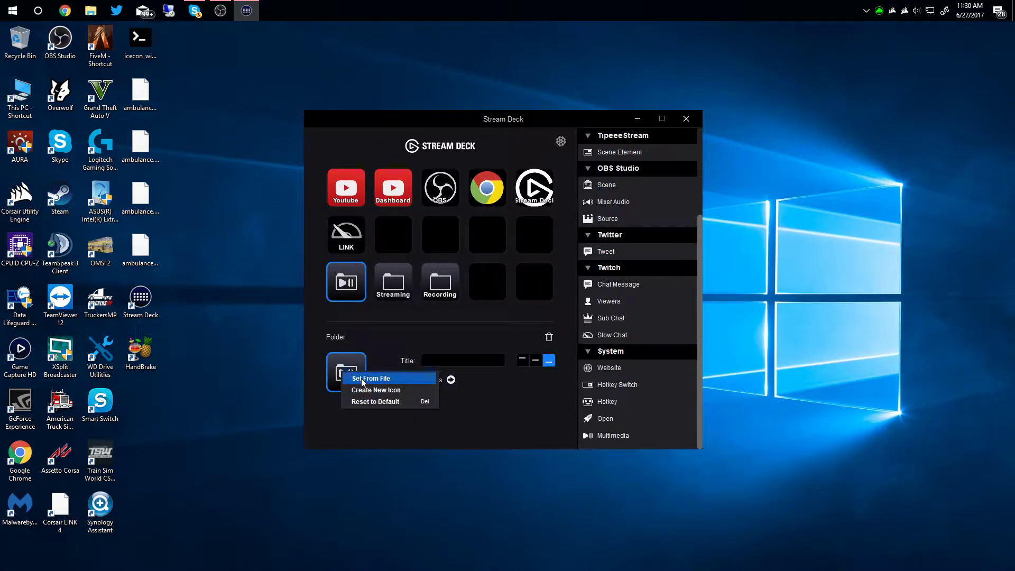
Cancel the Set From File image picker and choose Create New Icon from the icon options instead
click(362, 380)
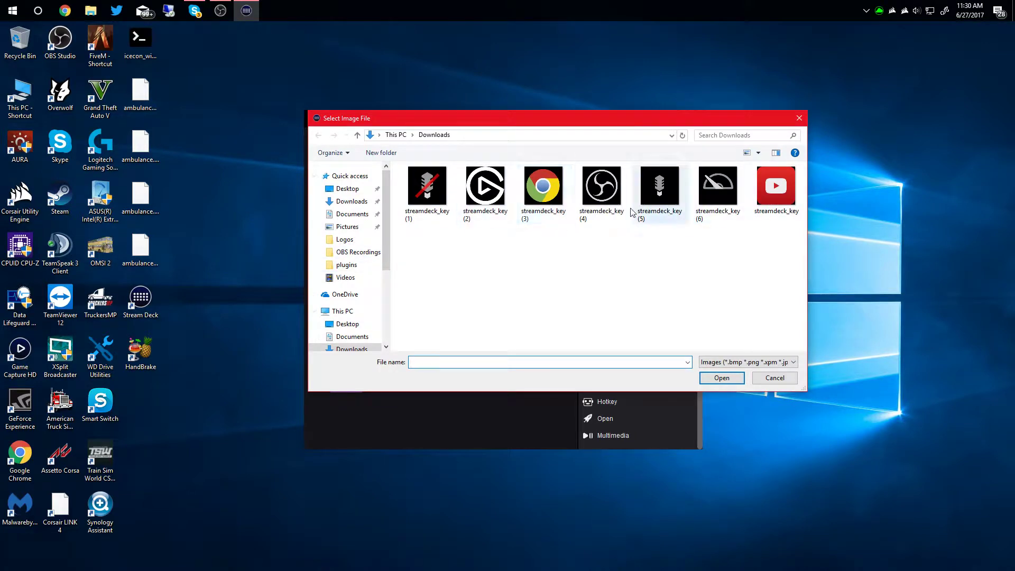
click(774, 378)
click(348, 355)
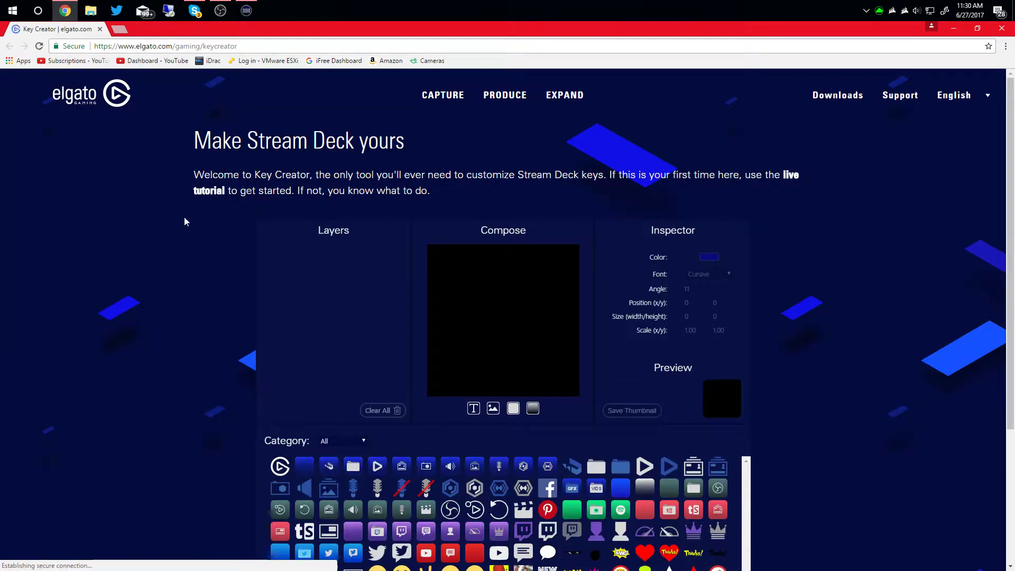
Scroll through the Key Creator icon library to browse the available icons
scroll(22, 205, down, 1)
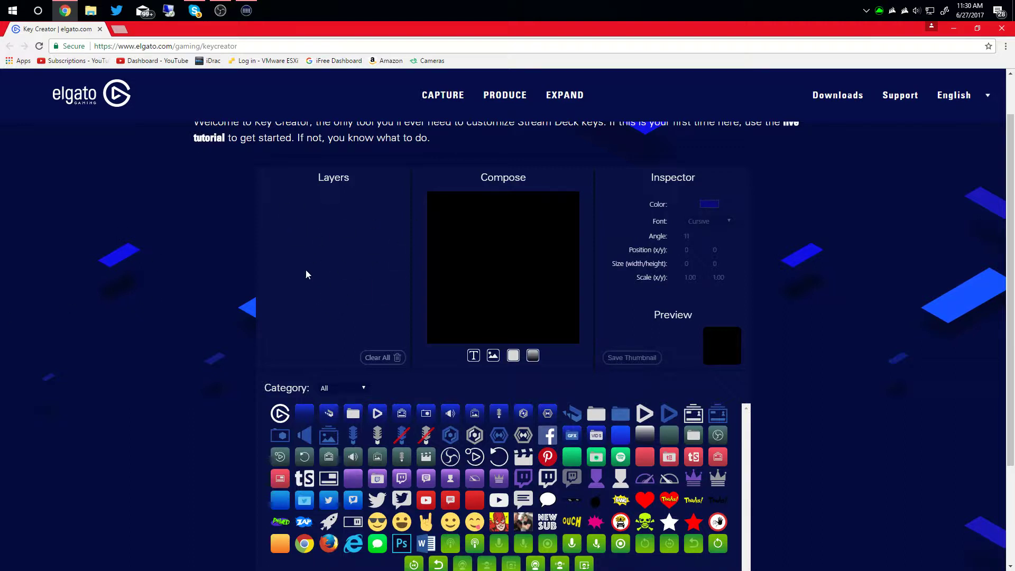
scroll(88, 304, down, 1)
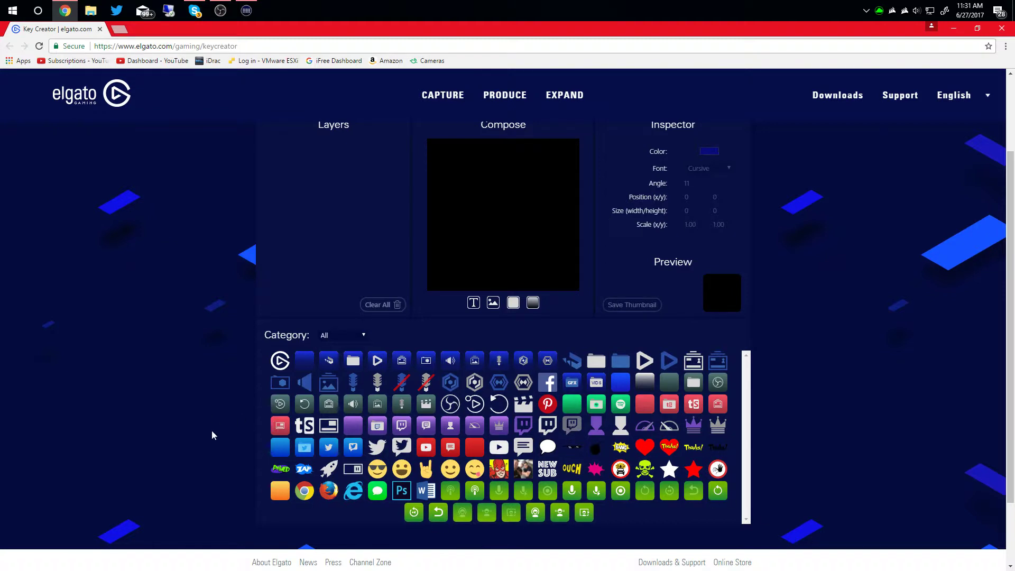
scroll(328, 393, down, 1)
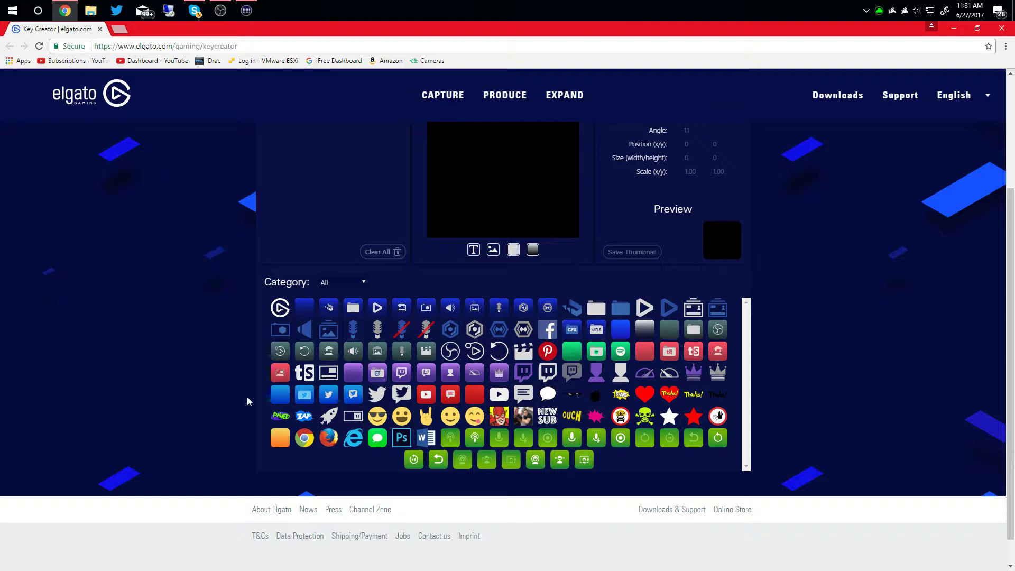
scroll(254, 397, up, 1)
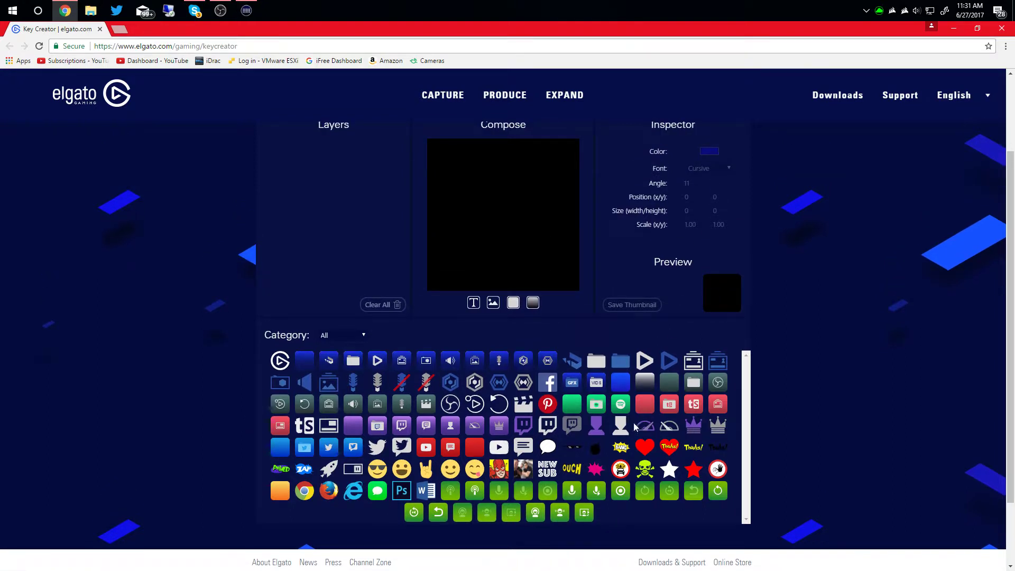
Add the gray folder icon, add then delete the Elgato Gaming logo, and nudge the folder up
click(693, 384)
scroll(315, 262, up, 1)
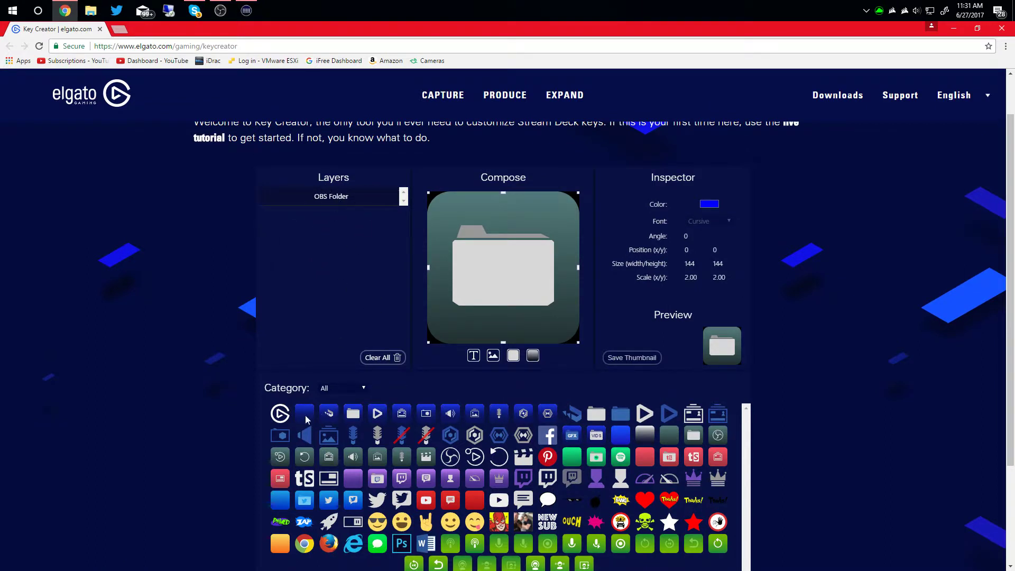
click(283, 416)
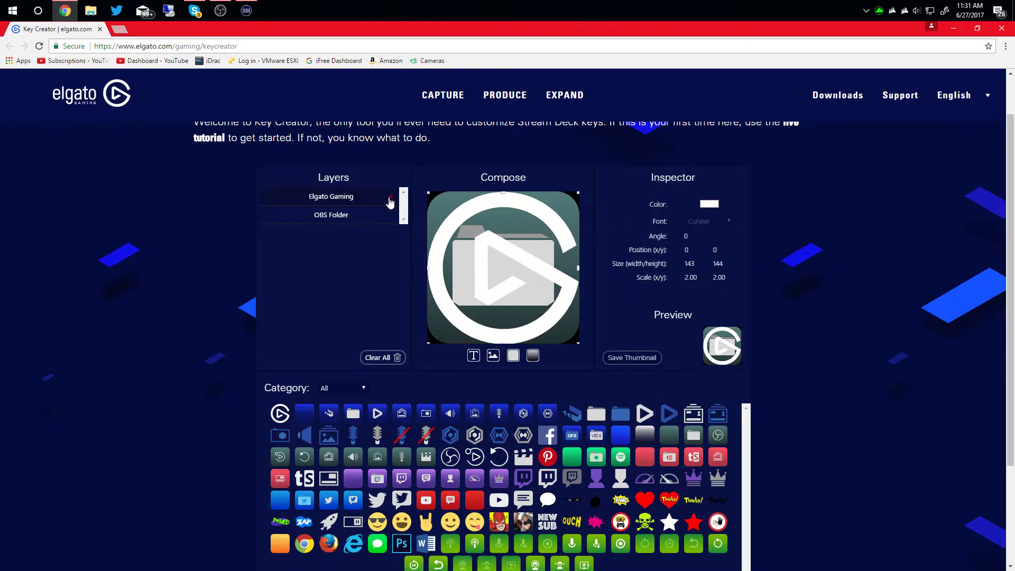
click(390, 196)
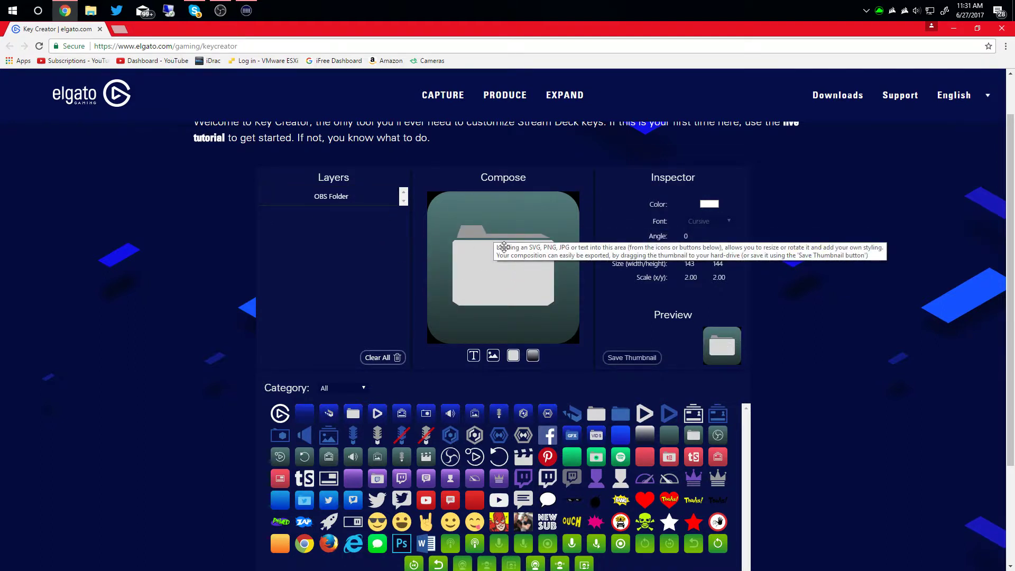
drag(502, 262, 501, 260)
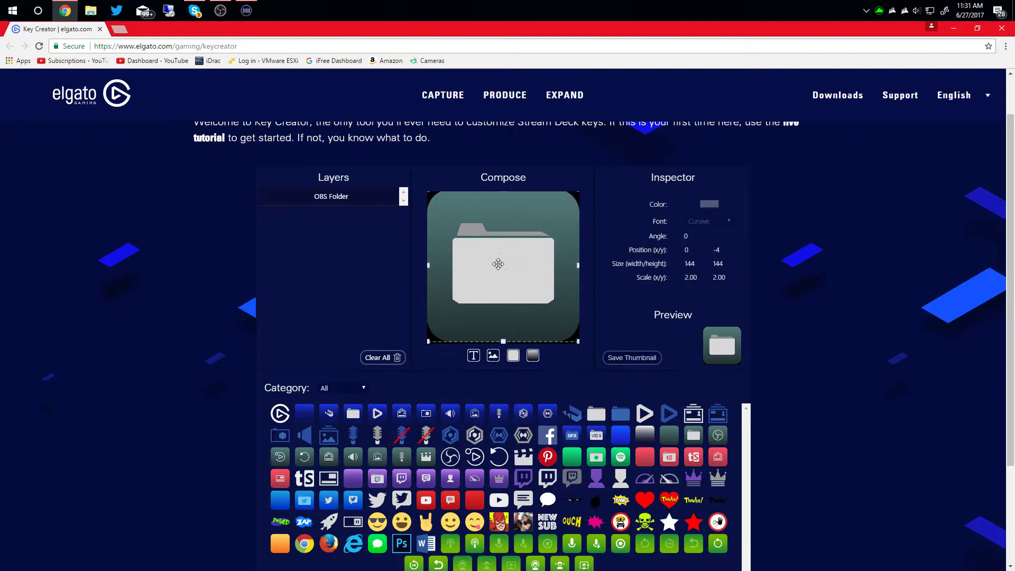
Add a gradient rectangle layer and a text layer, then delete the text layer
click(532, 355)
scroll(534, 356, down, 2)
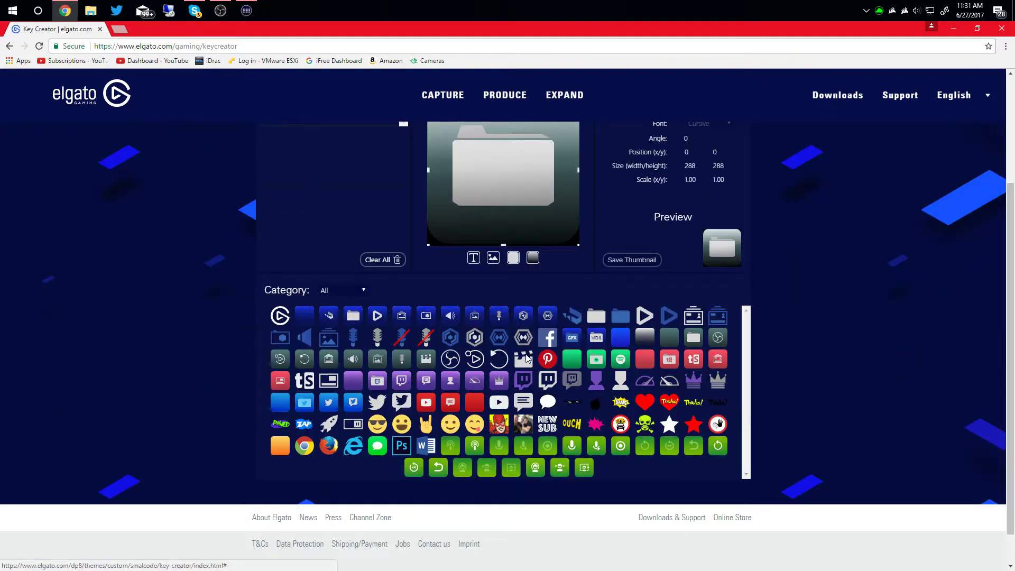
scroll(313, 275, up, 3)
click(473, 408)
scroll(468, 385, down, 2)
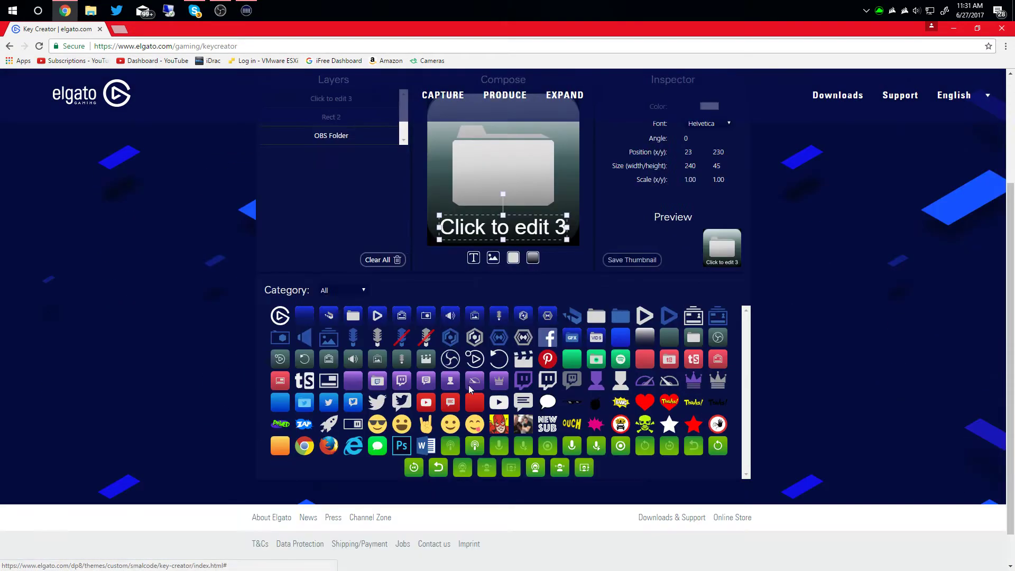
scroll(312, 265, up, 2)
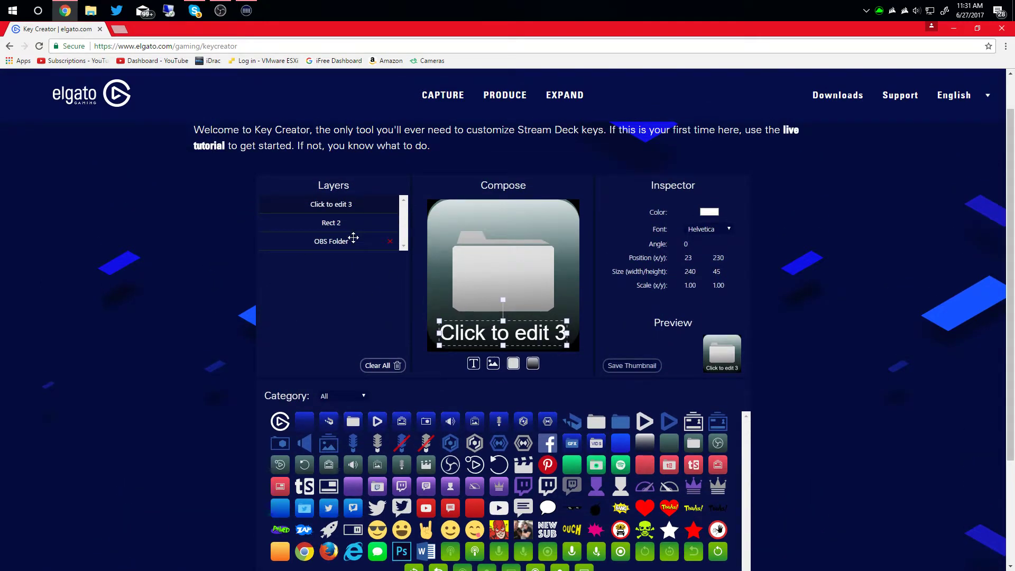
click(390, 206)
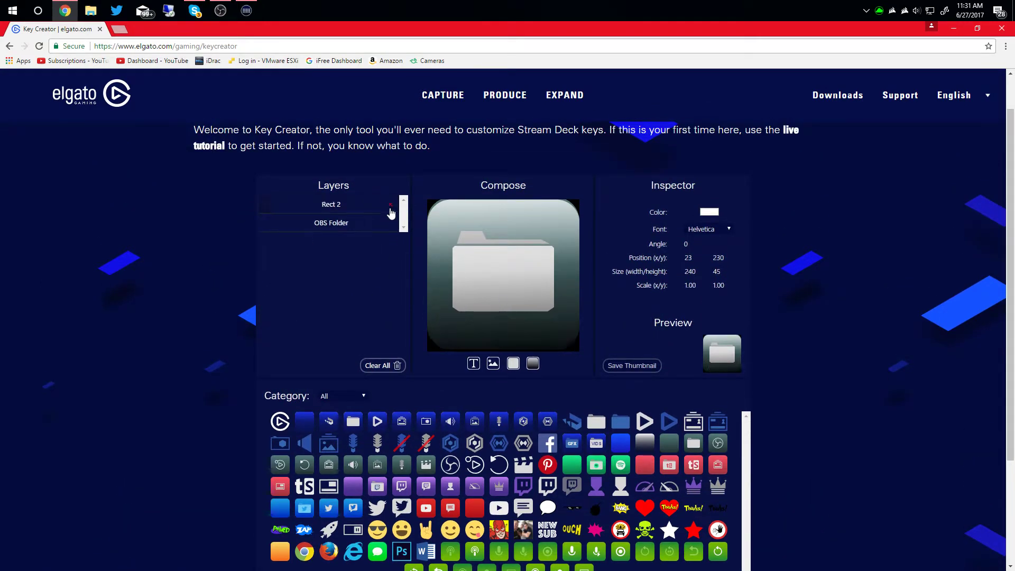
Clear all layers, place the dark folder image, and save the key as streamdeck_key (7).png
click(378, 365)
scroll(378, 365, down, 2)
click(671, 336)
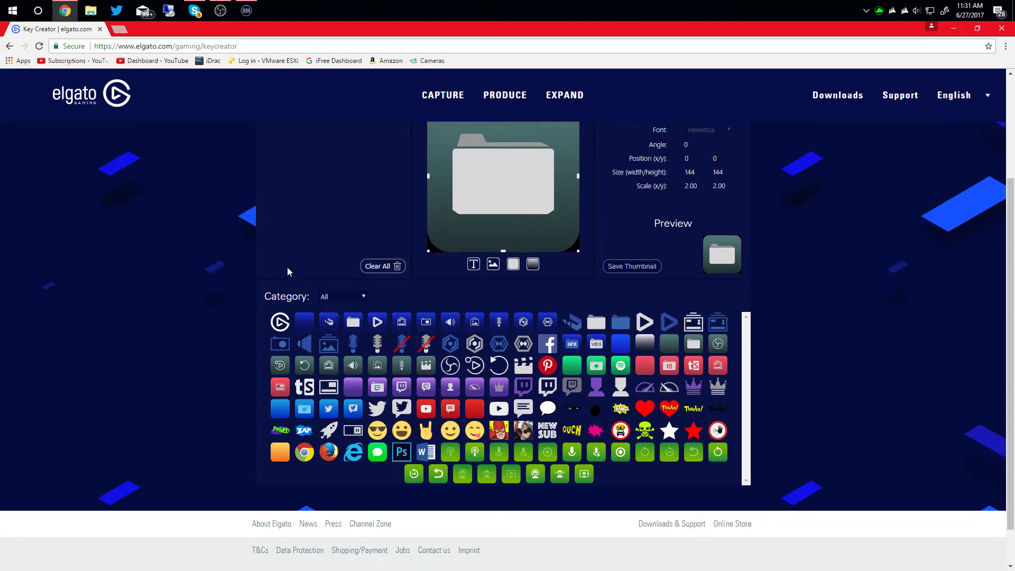
scroll(288, 269, up, 2)
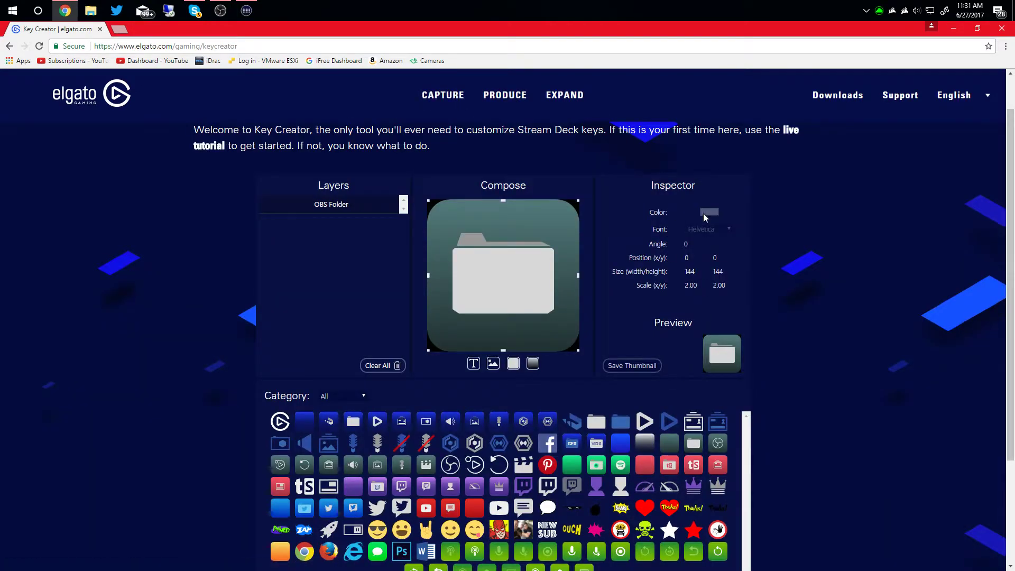
click(634, 366)
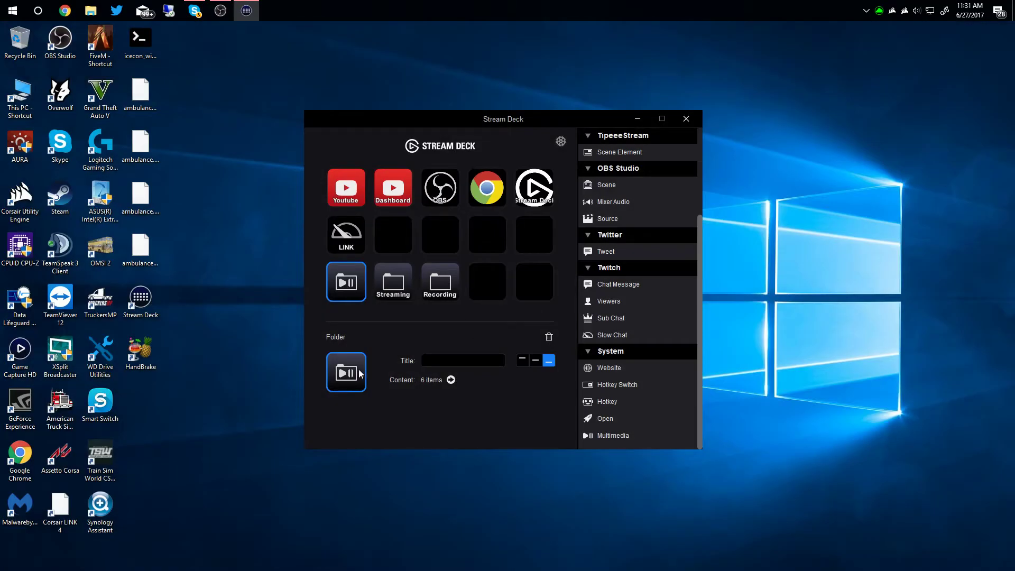
Set the folder key's icon from streamdeck_key (7) in Downloads
right_click(359, 374)
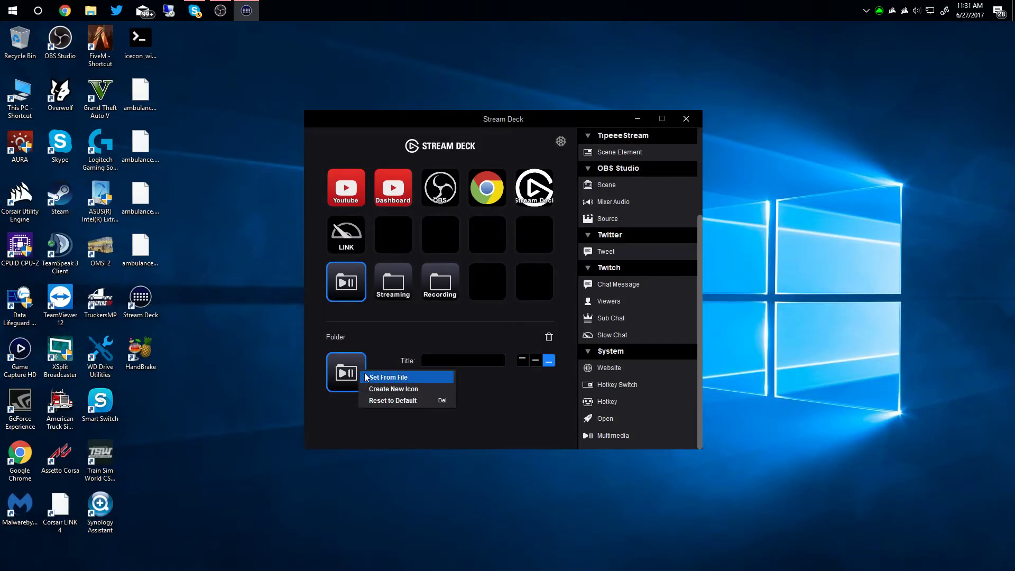
click(366, 377)
click(764, 206)
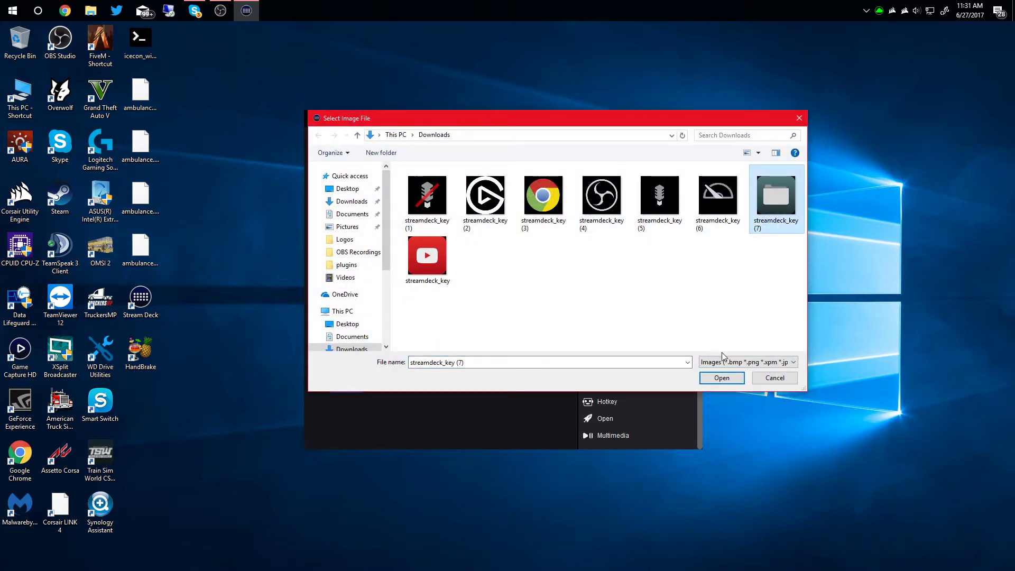
click(721, 377)
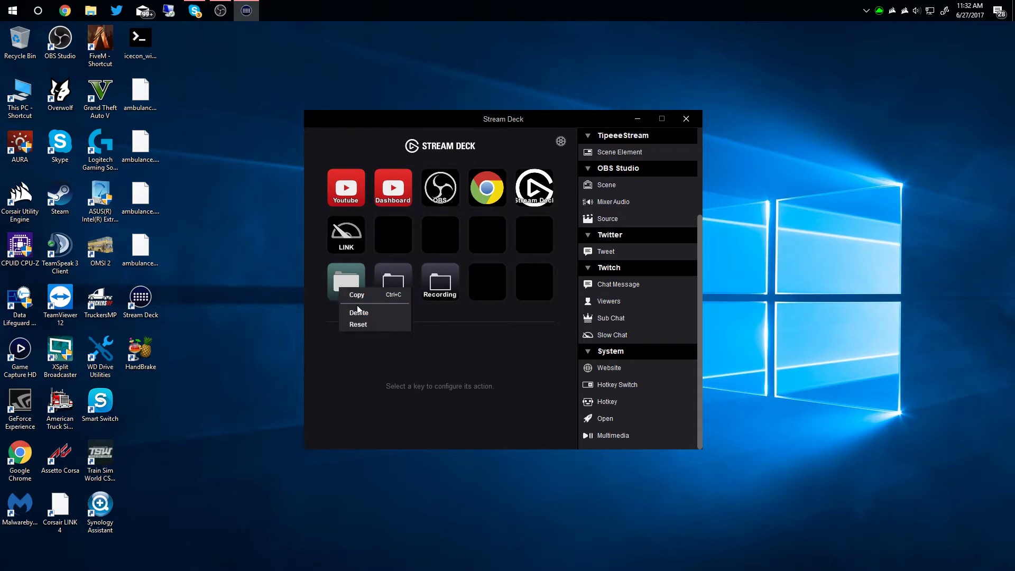
Reselect the folder key and reopen Set From File for its icon
click(350, 279)
click(351, 368)
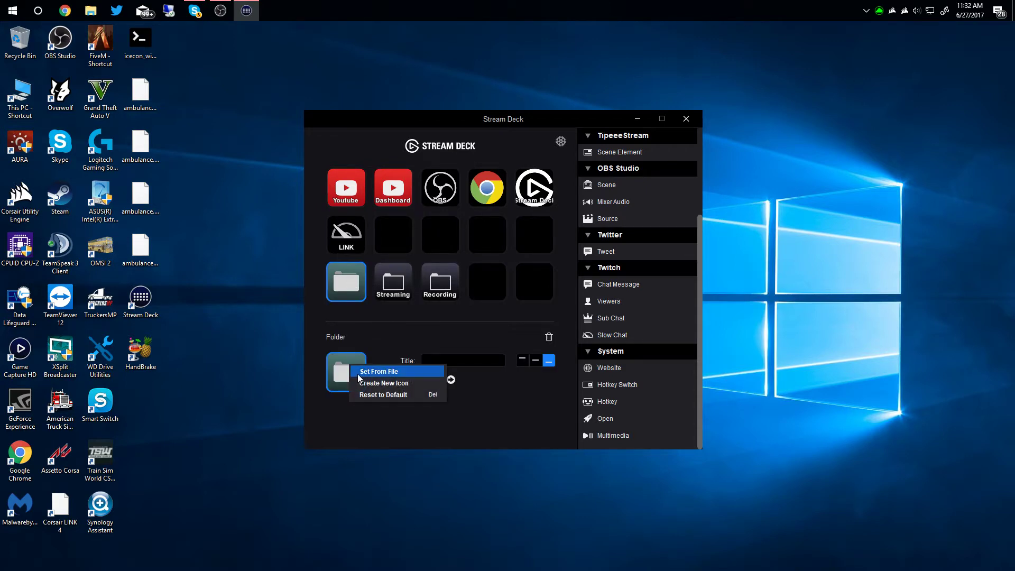
click(359, 372)
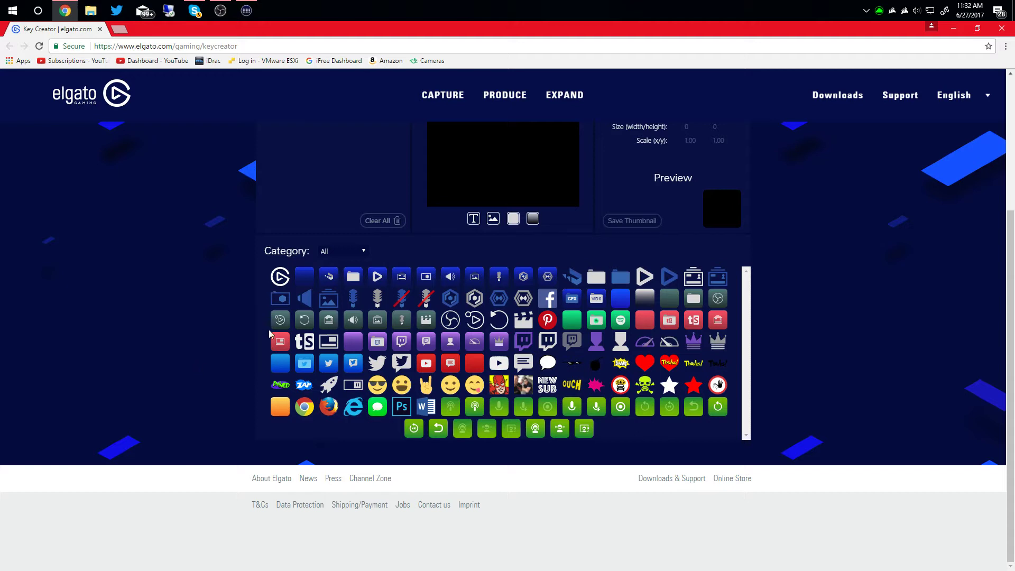
Add the blue speaker icon, move it higher, and save the key as streamdeck_key (8).png
click(305, 300)
scroll(162, 305, up, 2)
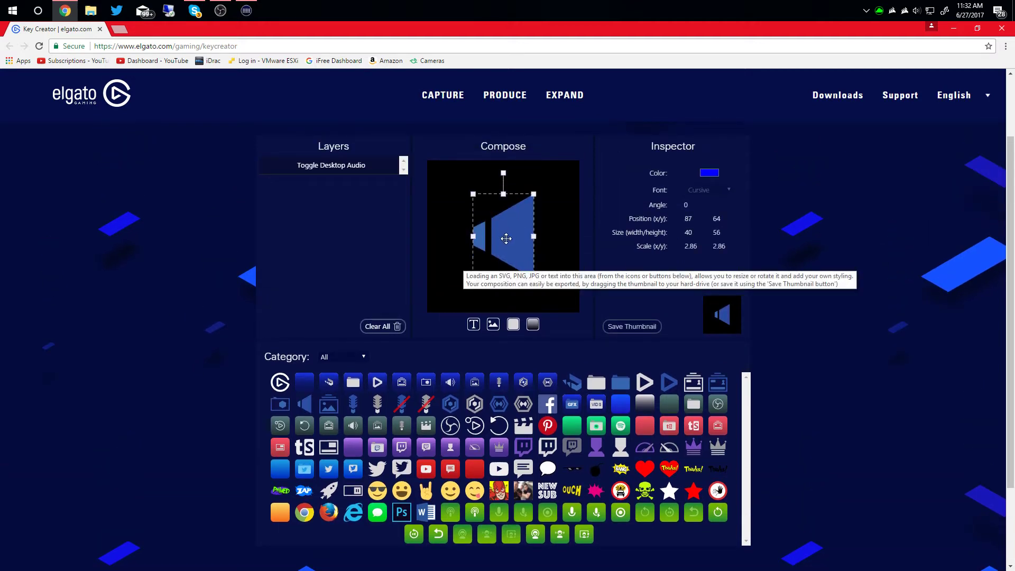
drag(506, 239, 501, 223)
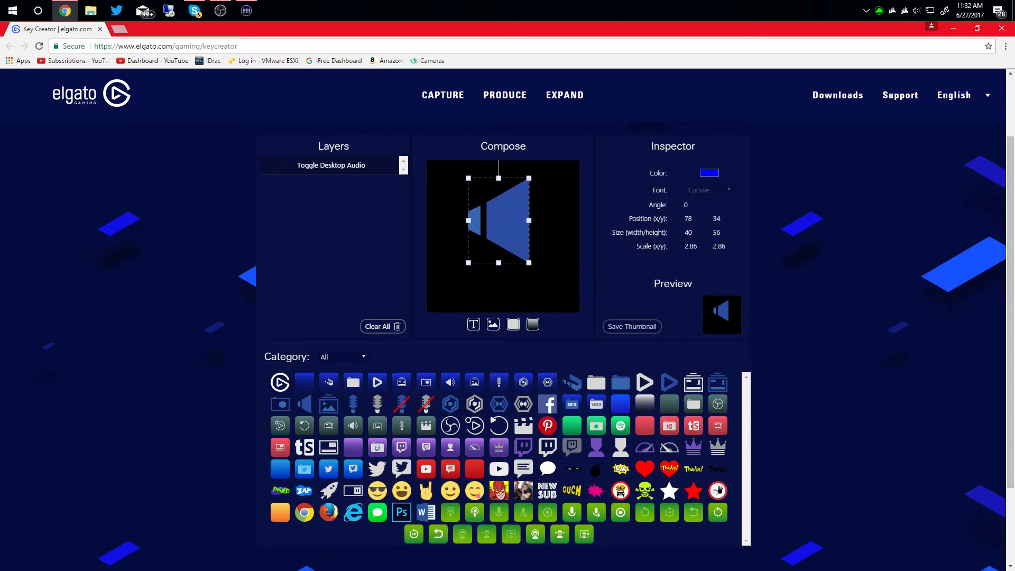
click(631, 326)
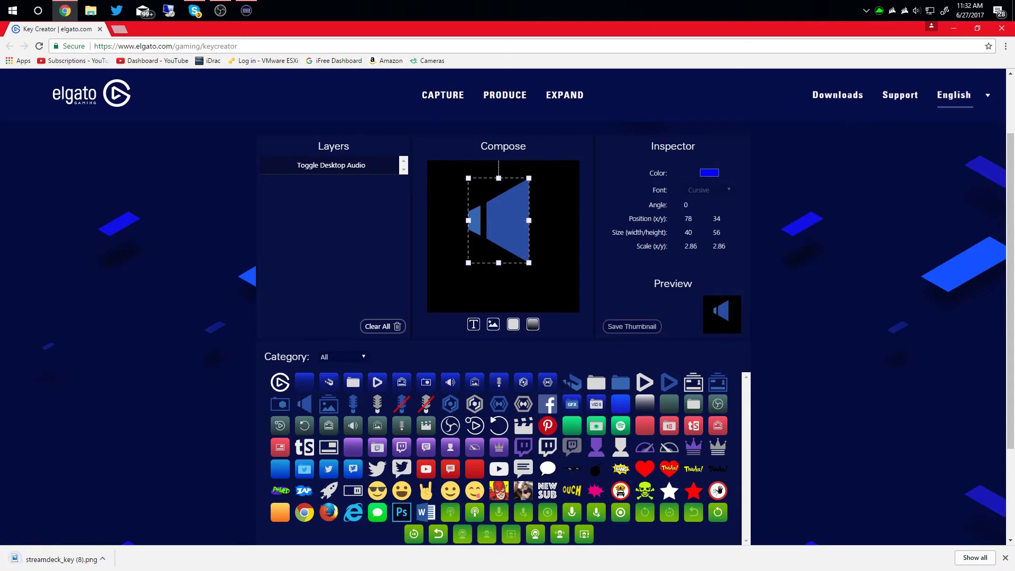
click(952, 28)
Set the folder key's icon to the speaker image streamdeck_key (8)
click(355, 373)
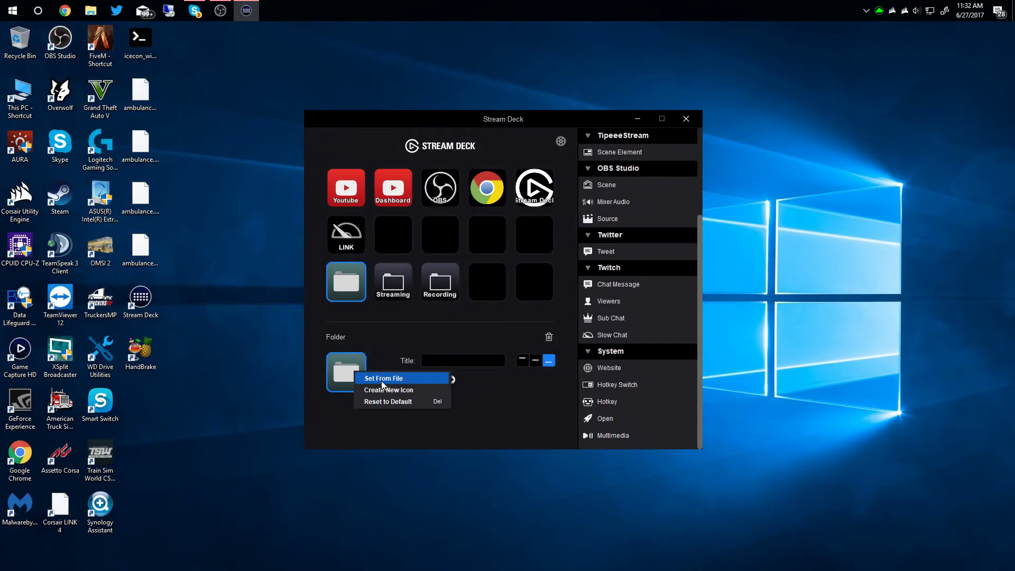
click(383, 378)
click(424, 253)
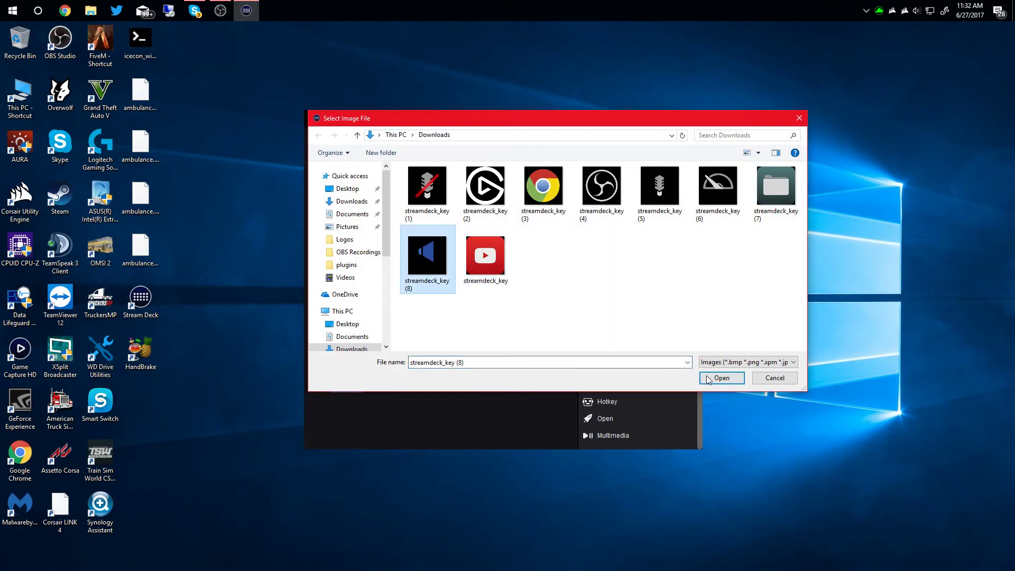
click(711, 378)
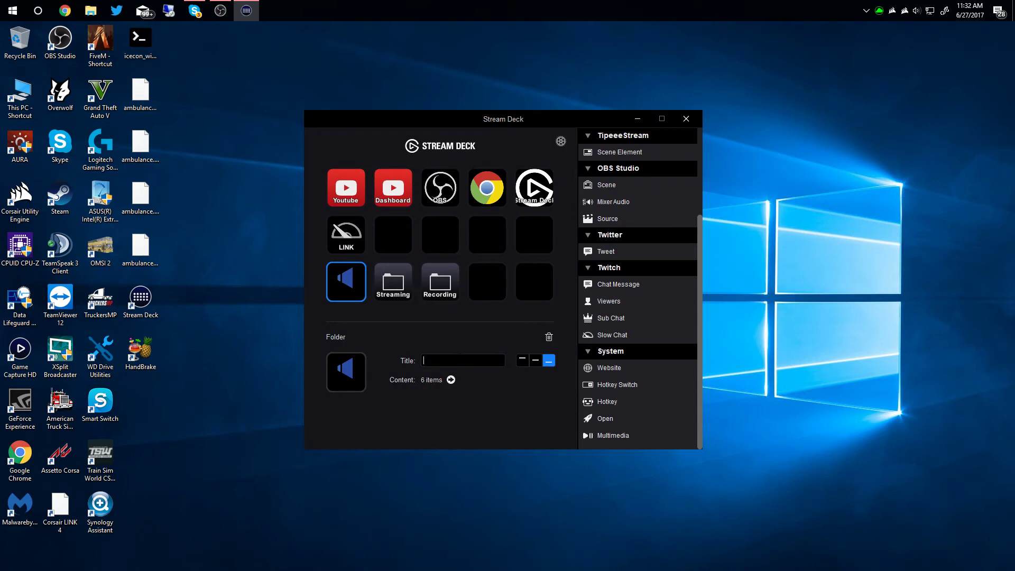
Title the folder key 'Media'
text(Media)
key(BackSpace)
text(a)
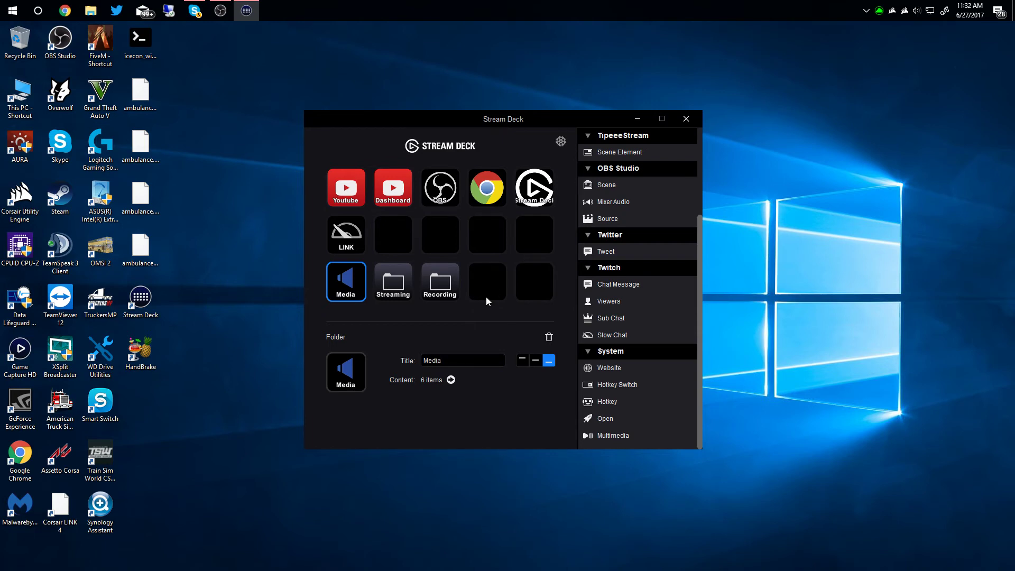